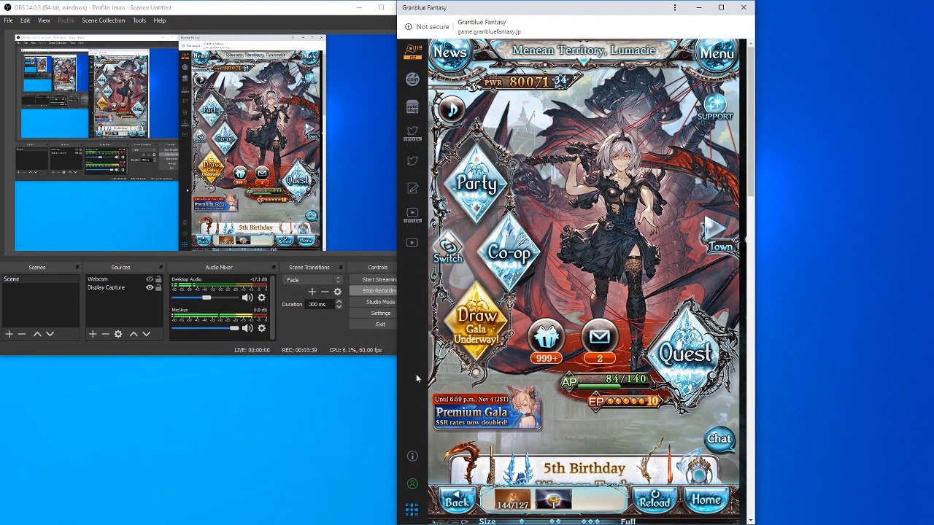
Select the Display Capture source and bring up its right-click options
left_click(203, 164)
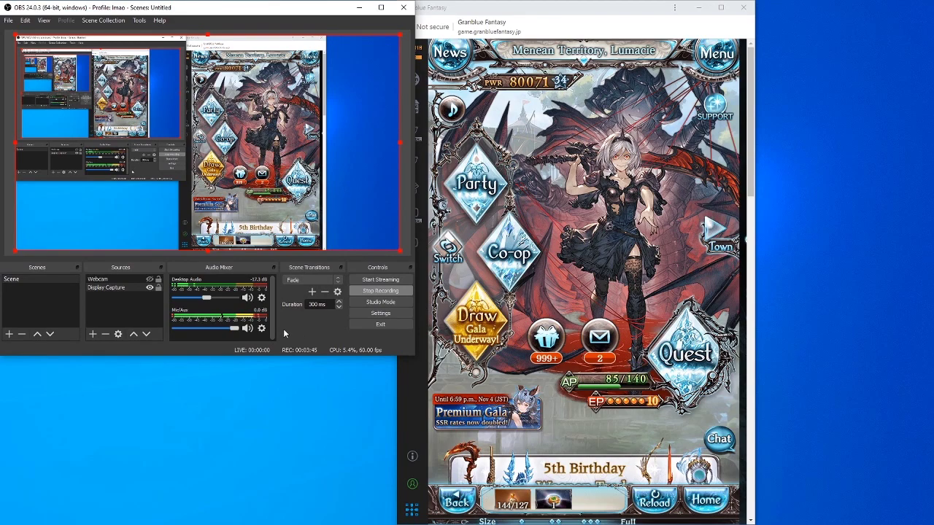
left_click(111, 308)
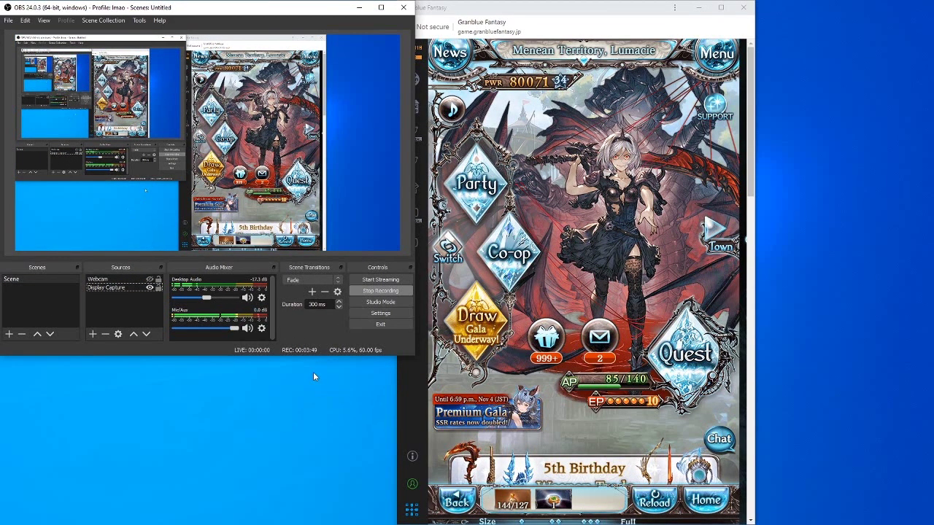
left_click(129, 291)
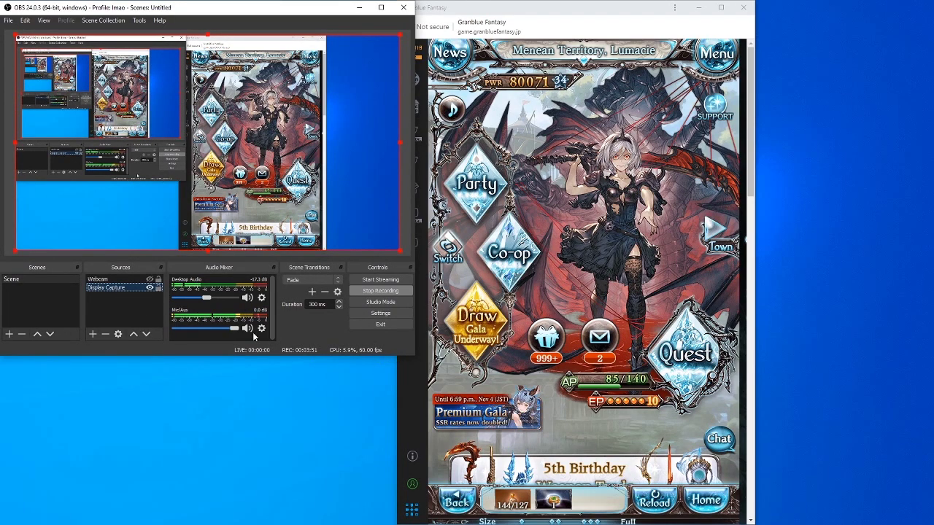
right_click(117, 289)
Browse the Sources + list of source types and close it without adding any
left_click(92, 306)
left_click(92, 334)
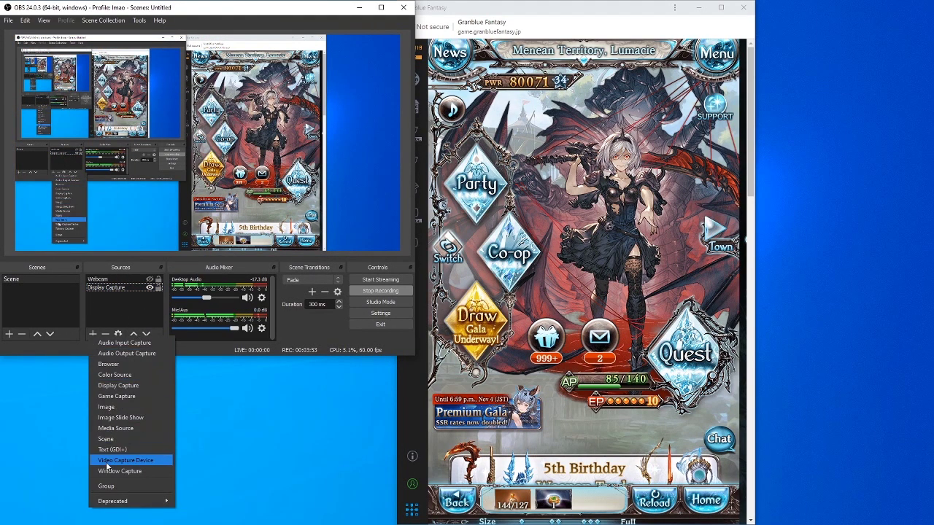
left_click(125, 302)
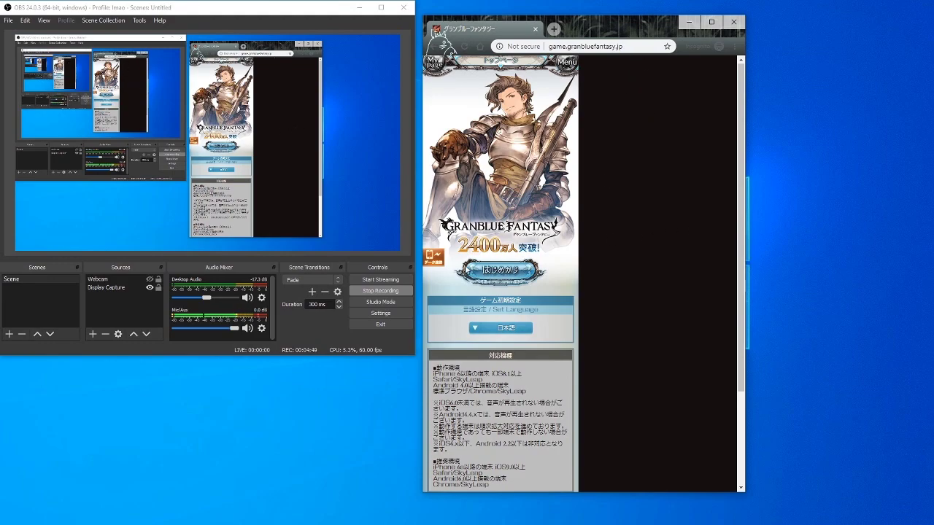
Move and widen the Chrome window showing the Granblue Fantasy title page
mouse_move(484, 30)
left_mouse_down()
mouse_move(516, 45)
mouse_move(487, 29)
left_mouse_up()
mouse_move(747, 143)
left_mouse_down()
mouse_move(853, 139)
mouse_move(738, 131)
mouse_move(759, 137)
left_mouse_up()
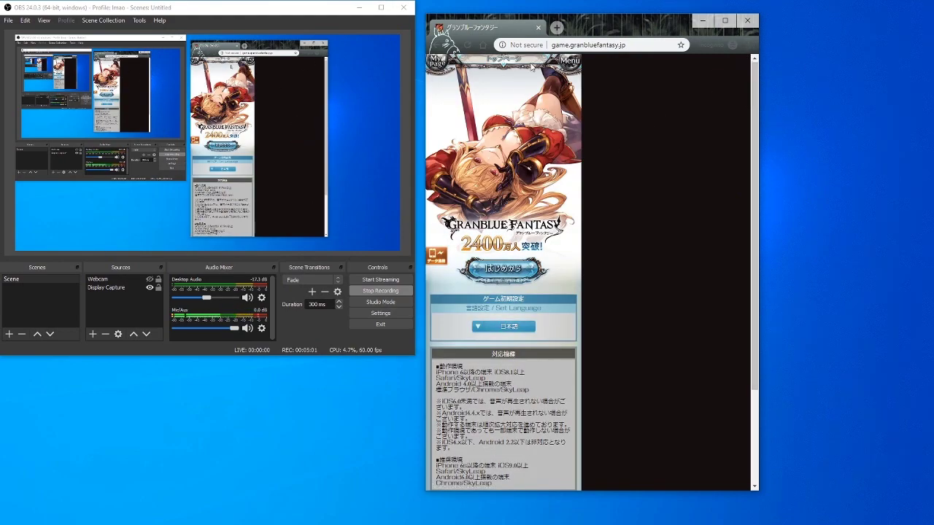
left_click(598, 45)
left_click(639, 45)
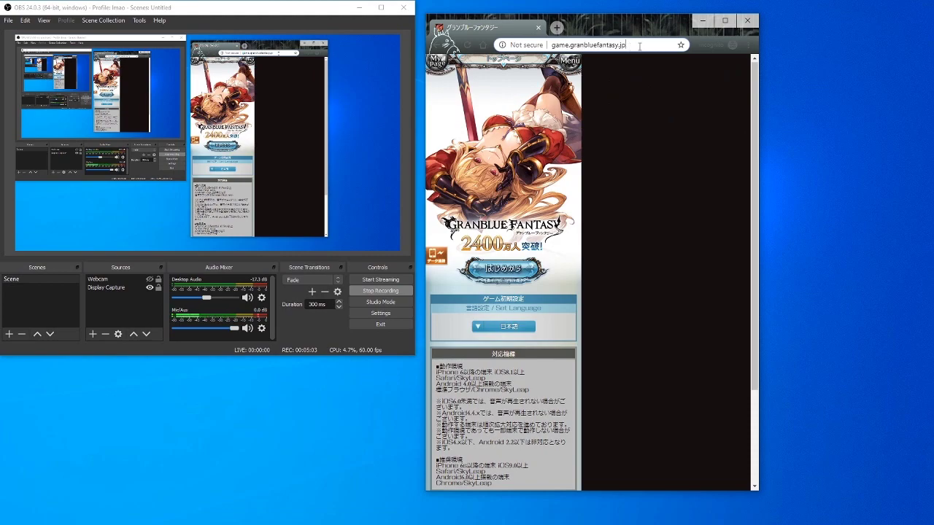
Look through Chrome's ⋮ menu and More tools, then close the menu
left_click(748, 44)
mouse_move(687, 172)
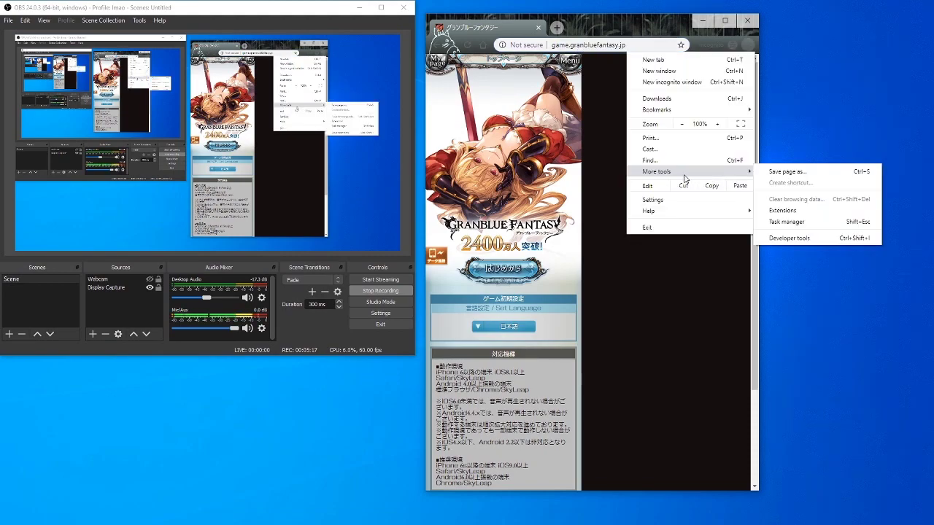
left_click(748, 44)
left_click(747, 44)
left_click(690, 306)
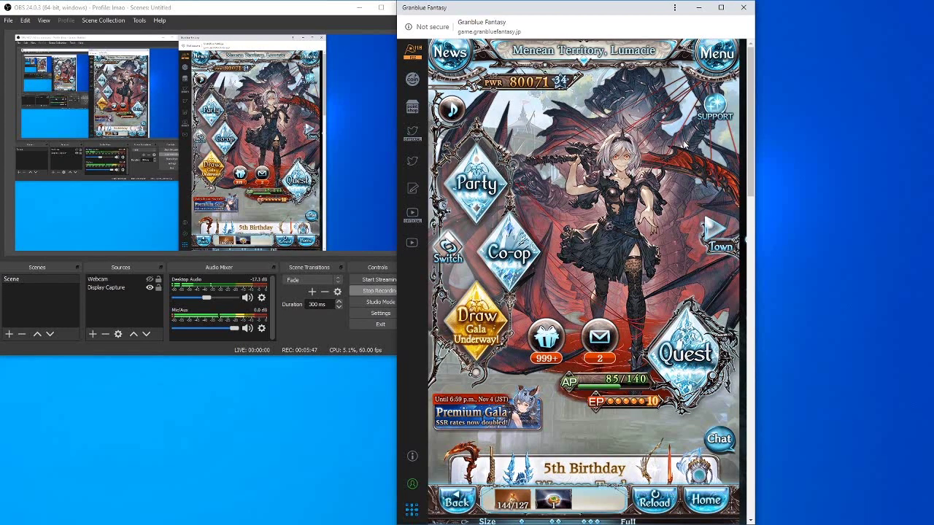
left_click(716, 52)
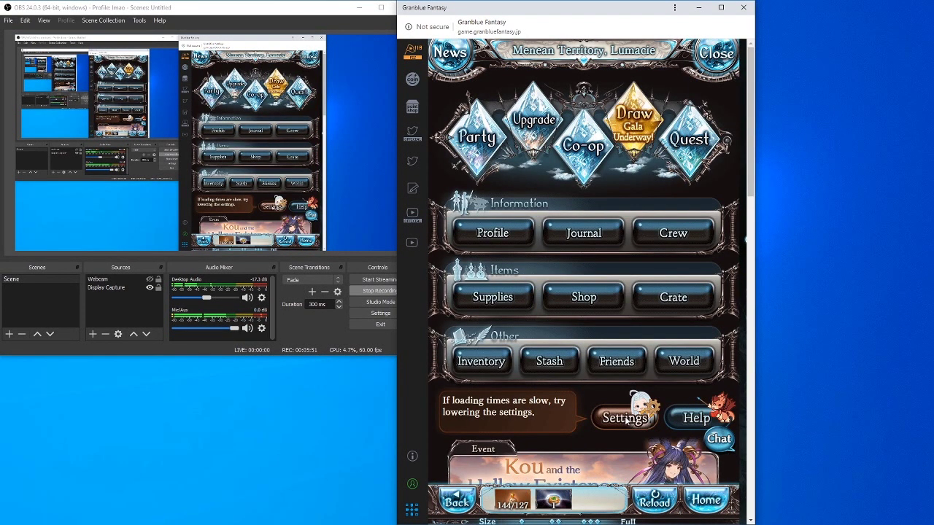
left_click(627, 416)
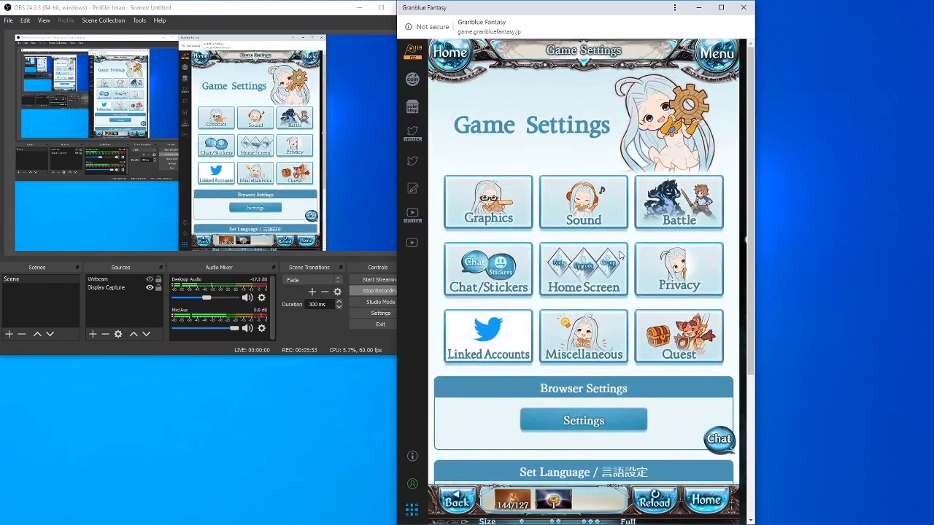
left_click(503, 212)
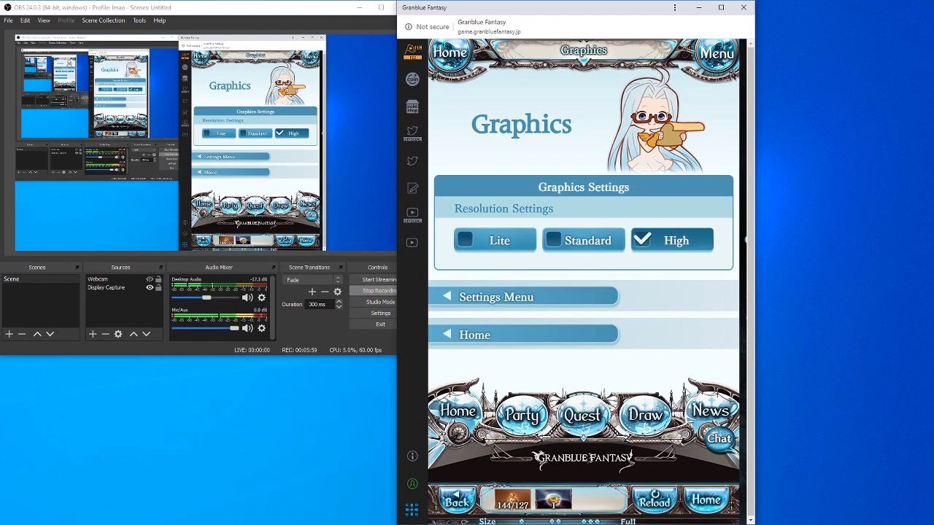
left_click(609, 334)
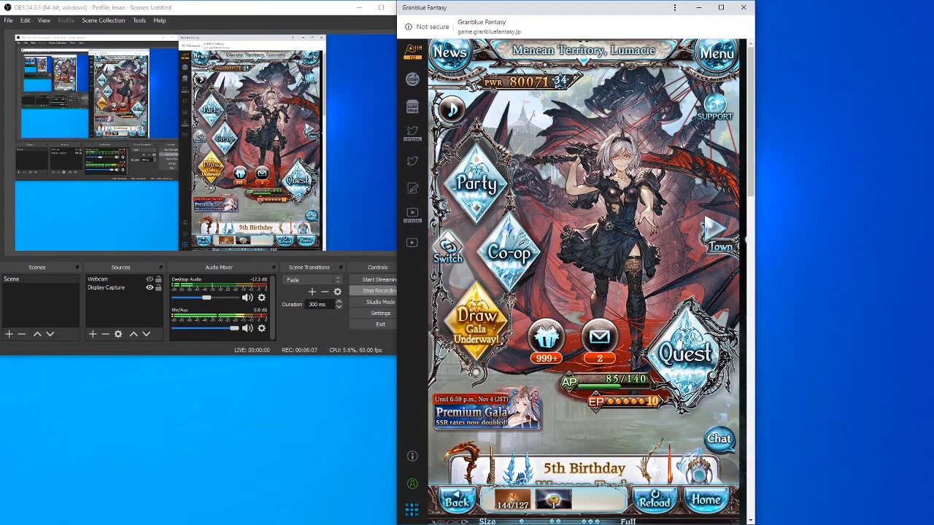
left_click(521, 522)
mouse_move(594, 1)
left_mouse_down()
mouse_move(593, 81)
mouse_move(606, 1)
left_mouse_up()
right_click(103, 289)
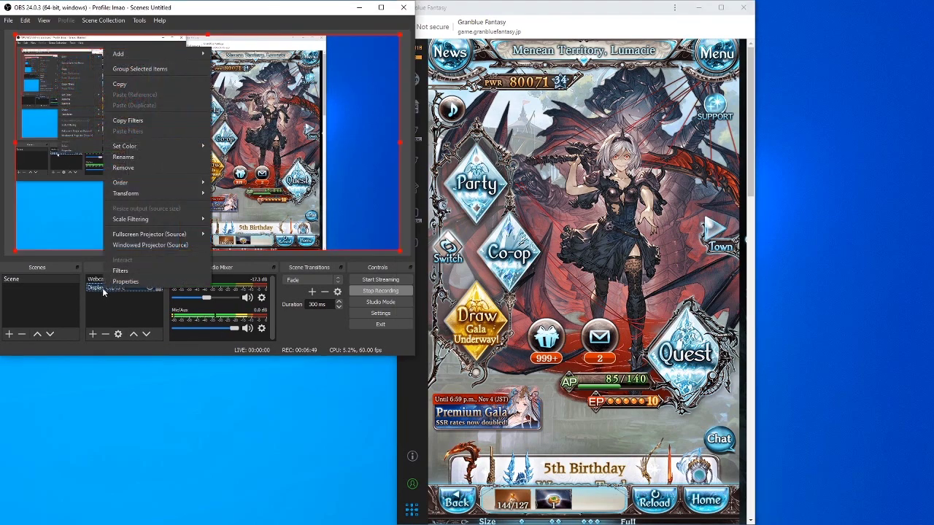
left_click(131, 311)
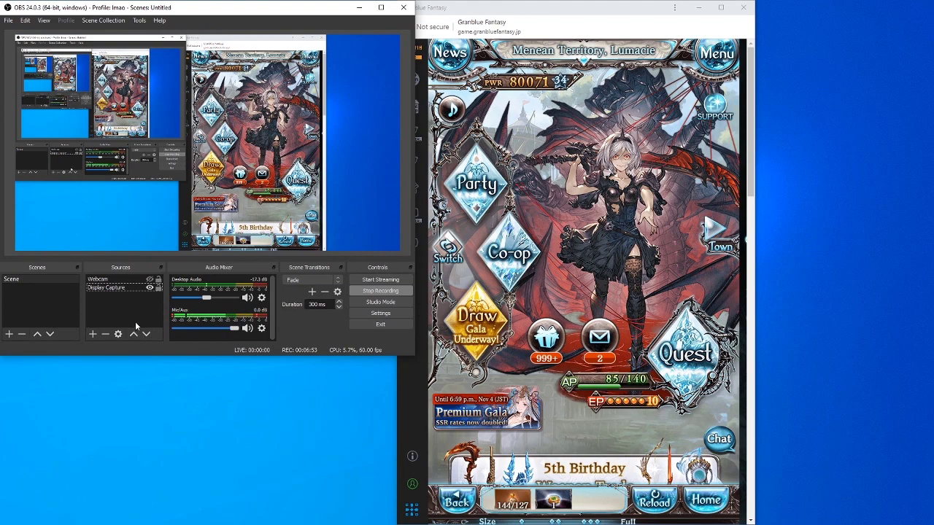
right_click(123, 287)
mouse_move(182, 193)
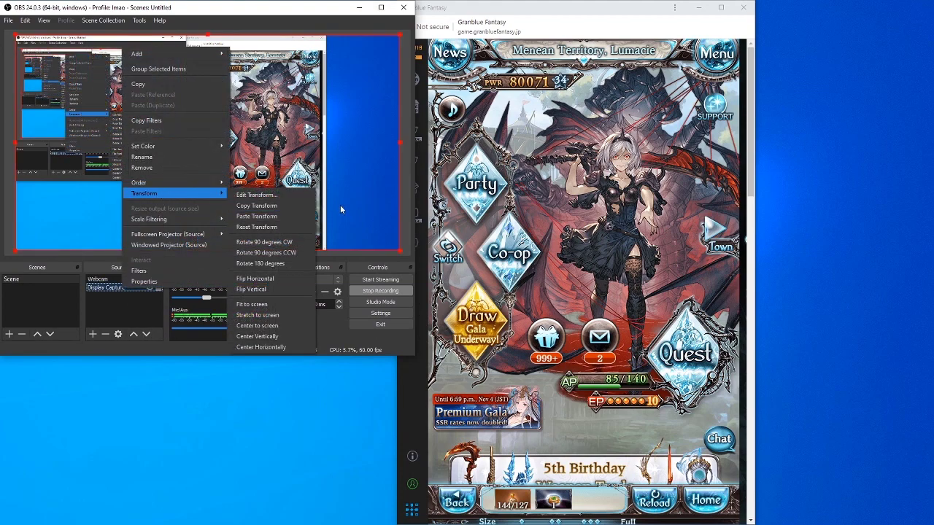
left_click(288, 201)
double_click(184, 222)
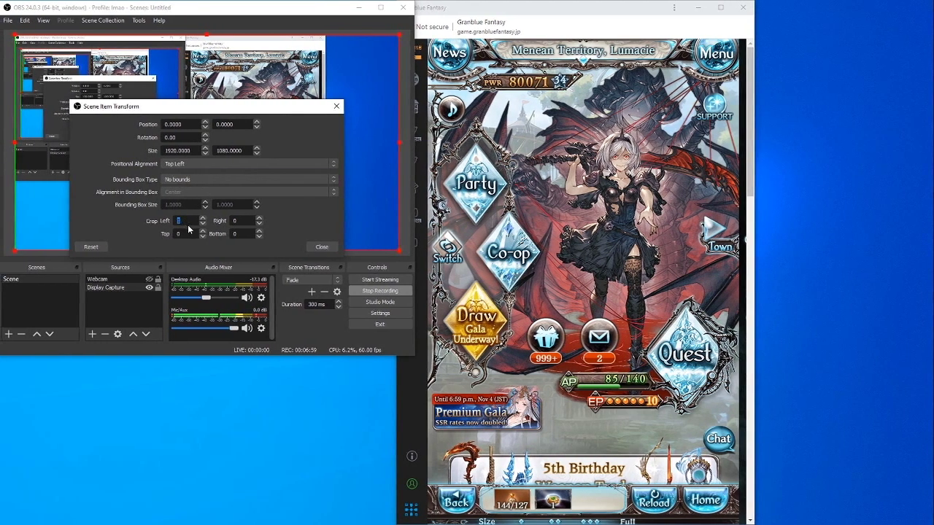
left_click(322, 247)
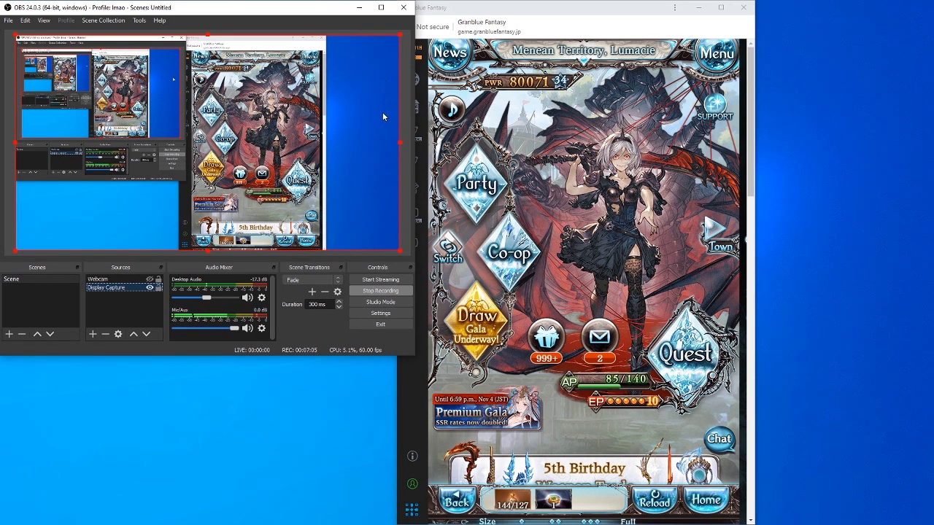
Dismiss the Sources right-click Add submenu, reselect Display Capture, and open the + source-type list
right_click(110, 307)
mouse_move(133, 314)
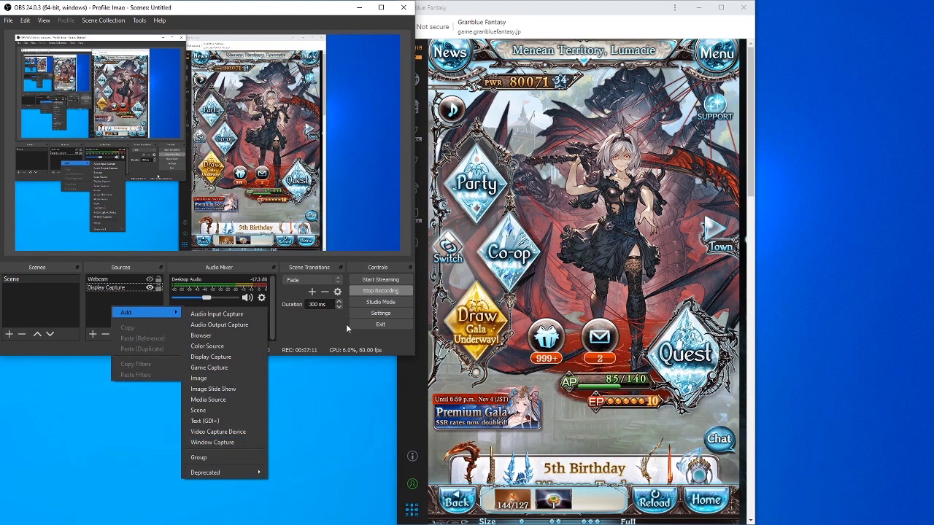
left_click(392, 168)
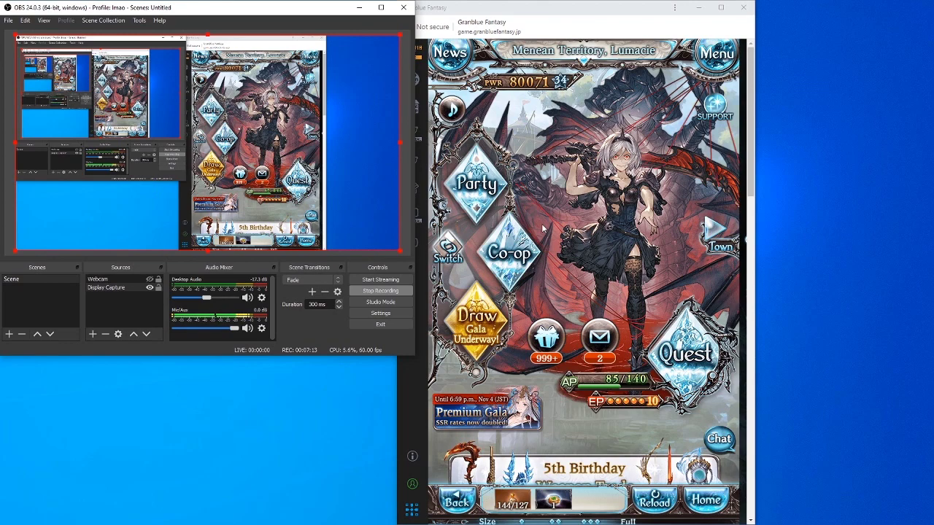
left_click(137, 300)
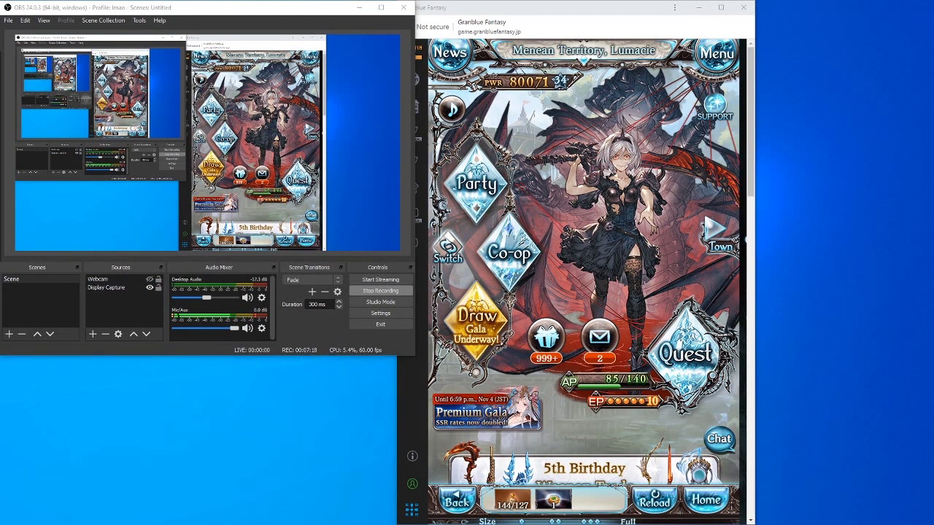
left_click(363, 192)
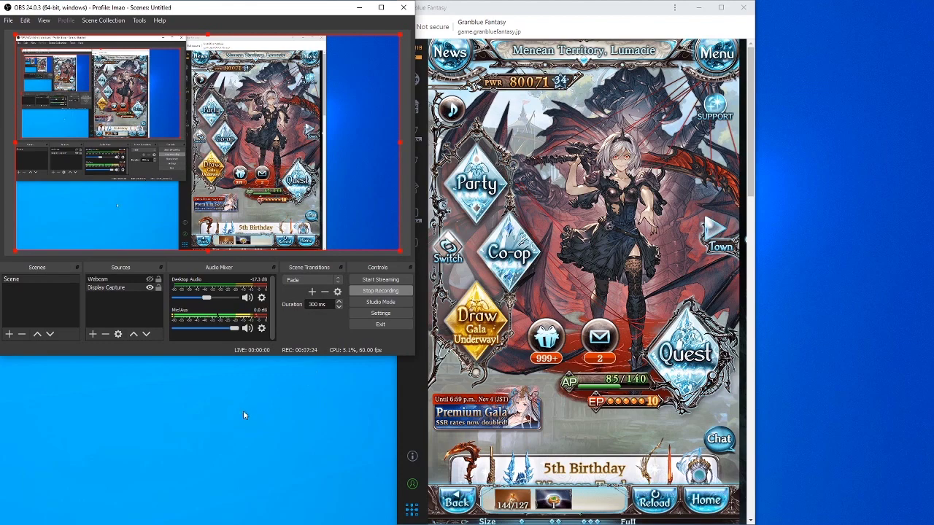
left_click(92, 334)
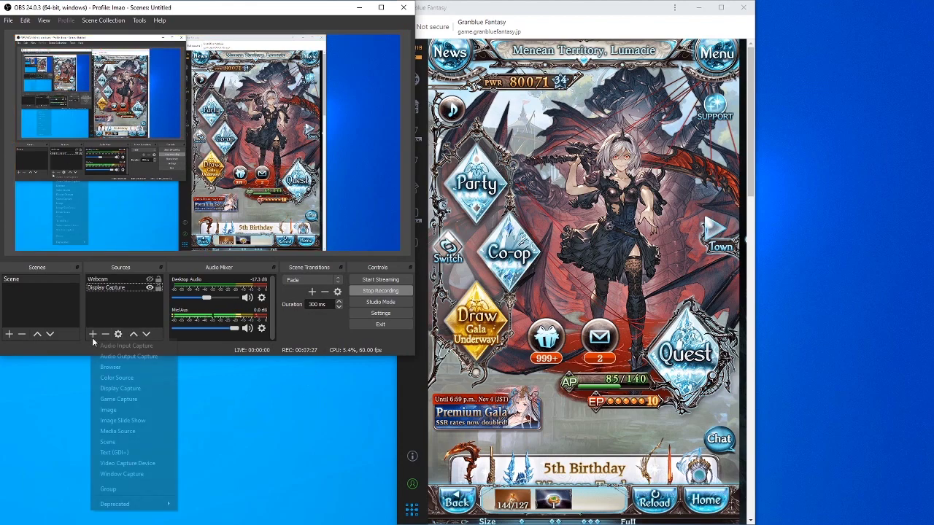
Choose Window Capture and confirm the Create/Select Source and properties dialogs with OK
left_click(128, 474)
left_click(236, 251)
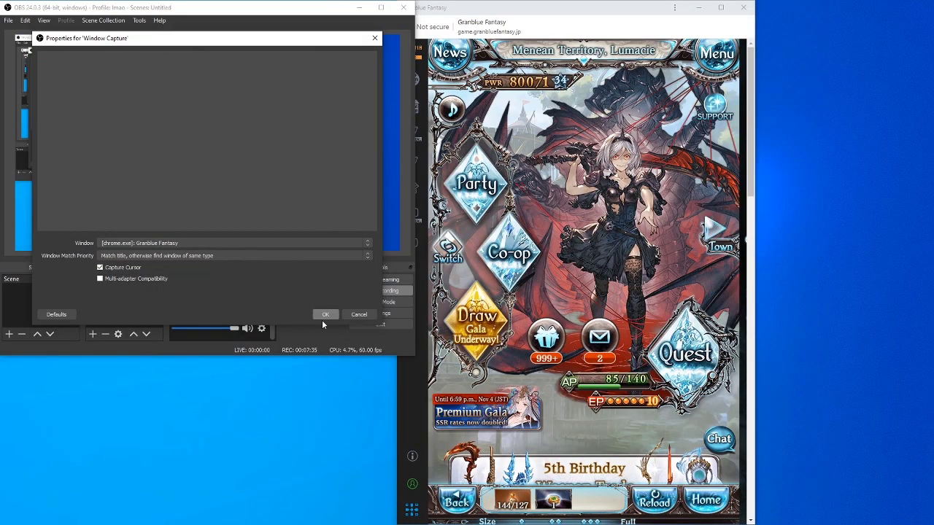
left_click(322, 318)
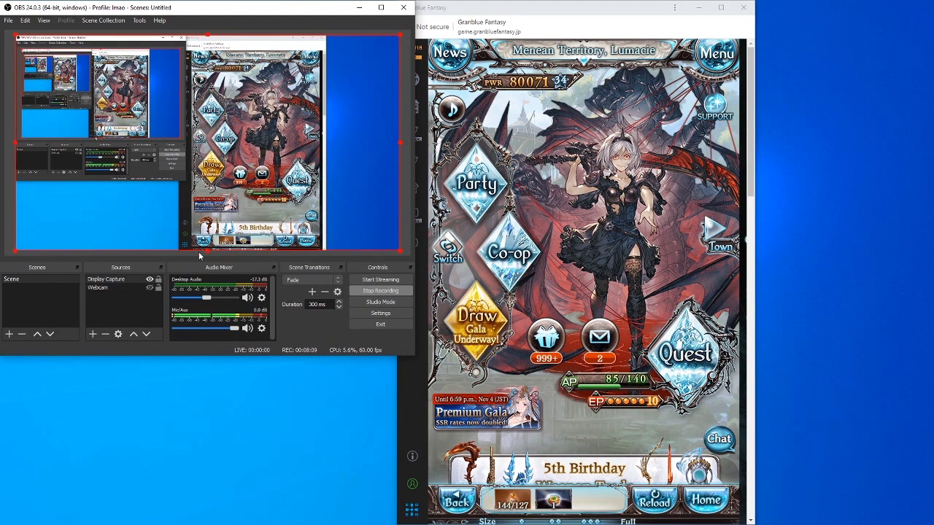
Open Transform > Edit Transform from the Display Capture source's context menu
left_click(108, 279)
left_click(110, 296)
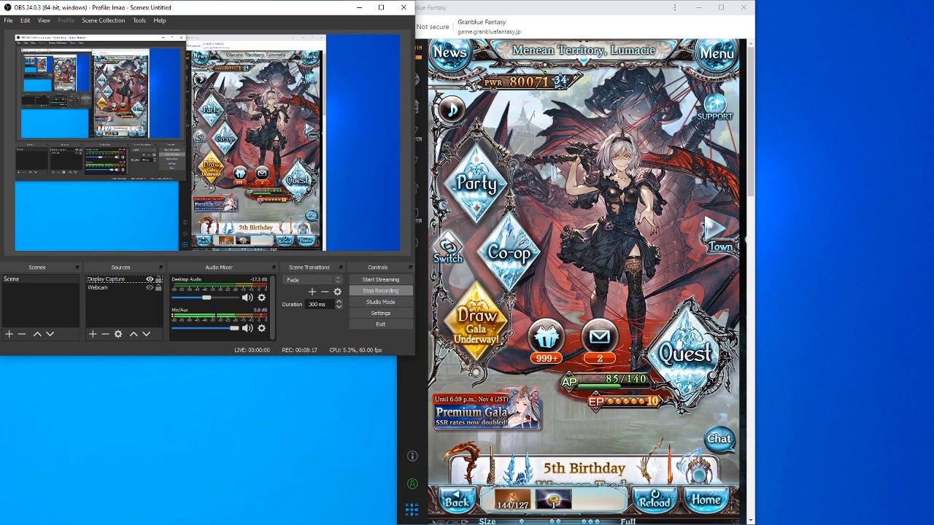
right_click(115, 281)
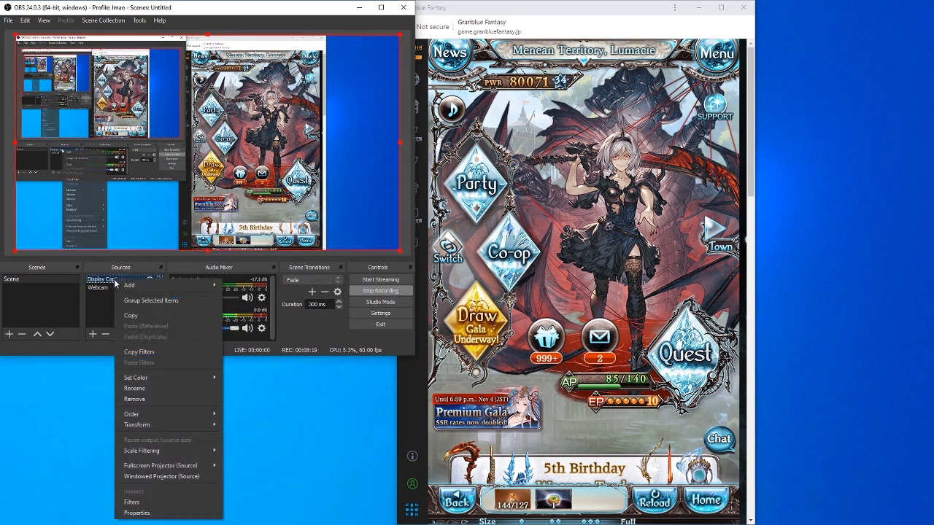
mouse_move(182, 427)
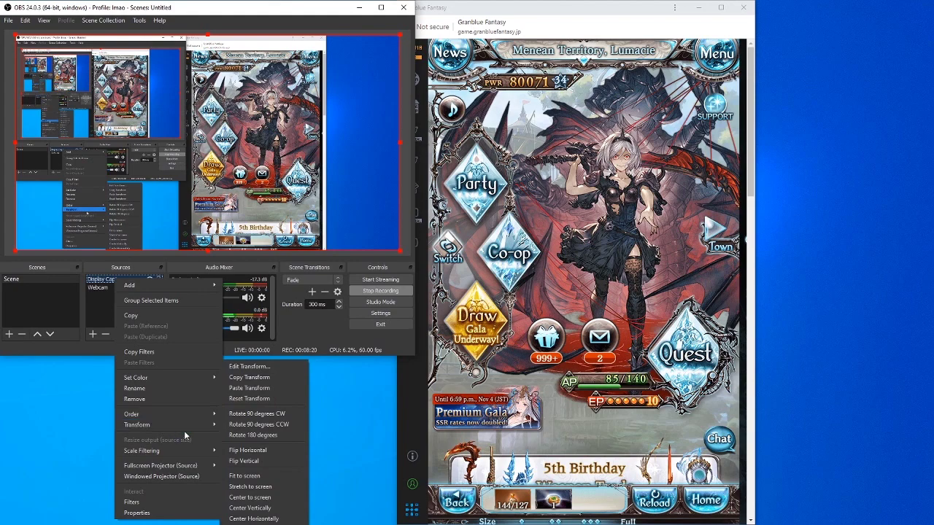
left_click(259, 367)
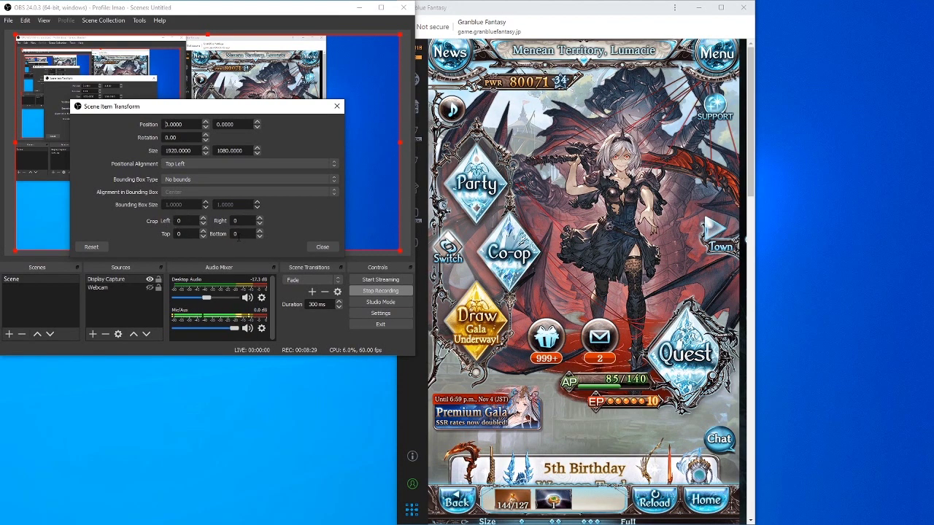
Close the Scene Item Transform dialog for Display Capture
left_click(322, 246)
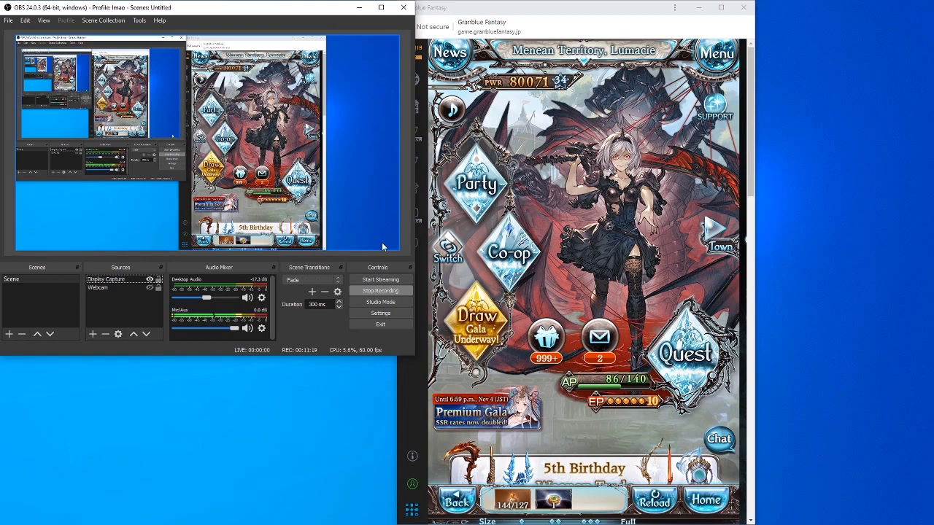
Open Settings and inspect the Output > Streaming bitrate of 5000 Kbps
left_click(380, 313)
left_click_drag(219, 133, 183, 134)
left_click(200, 134)
left_click(219, 134)
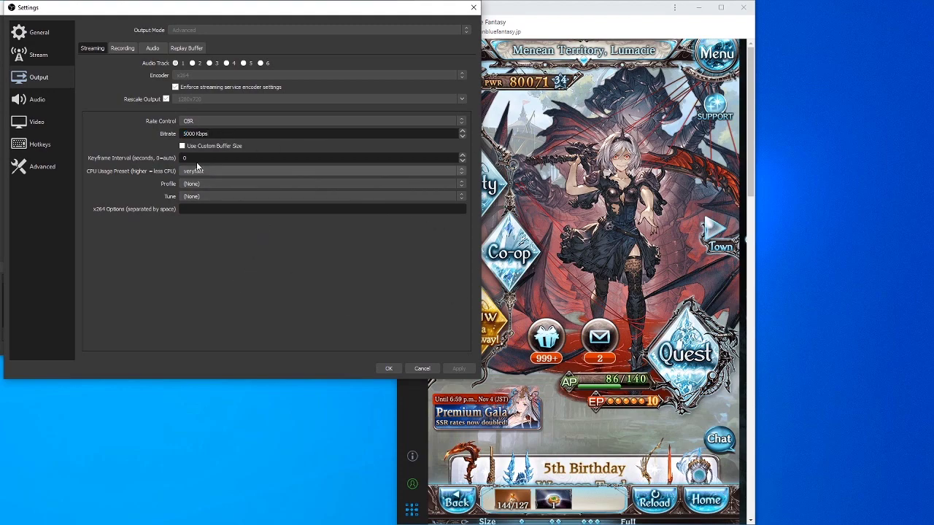
left_click_drag(208, 133, 183, 134)
left_click(221, 158)
Recheck the 5000 Kbps bitrate, then view the Video page (1920×1080 canvas, 1280×720 output)
left_click(223, 241)
left_click(220, 234)
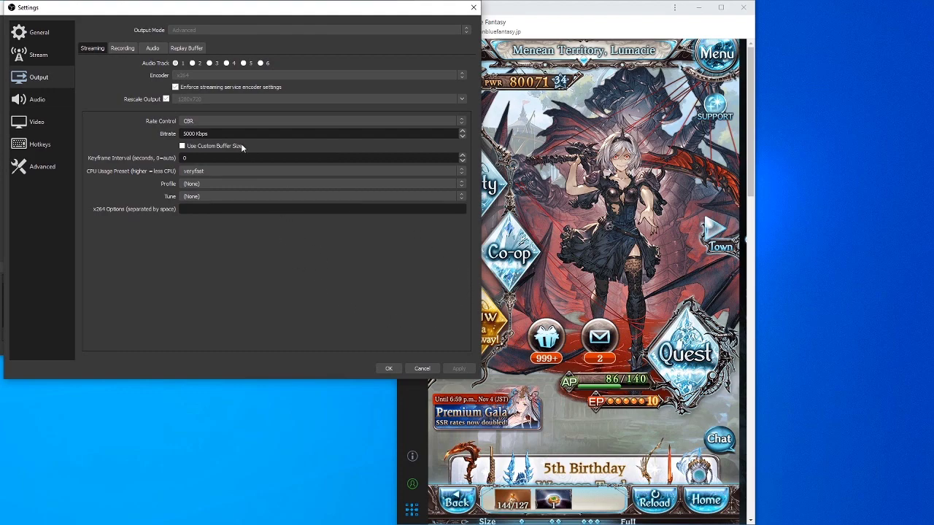
left_click_drag(208, 133, 183, 134)
left_click(274, 276)
left_click(255, 279)
left_click(49, 122)
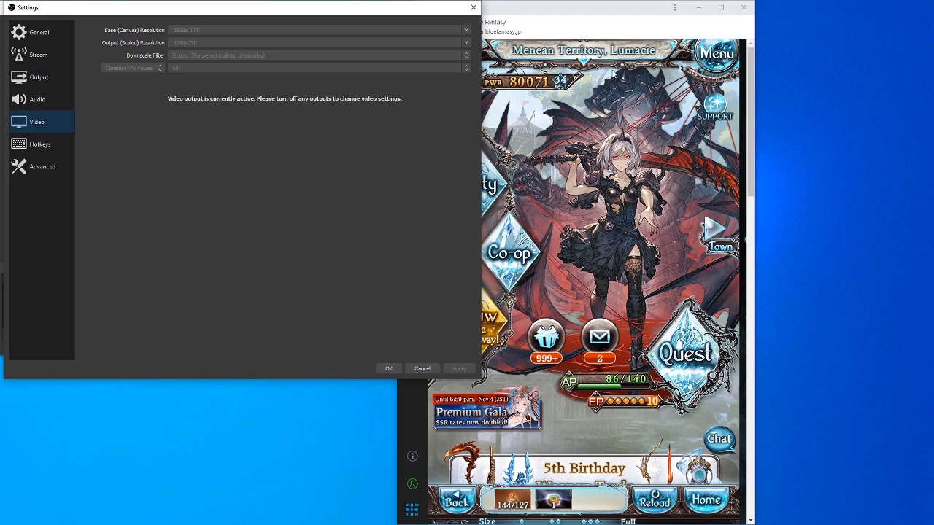
Cancel the Settings dialog without applying any changes
left_click(416, 400)
left_click(326, 231)
left_click(422, 368)
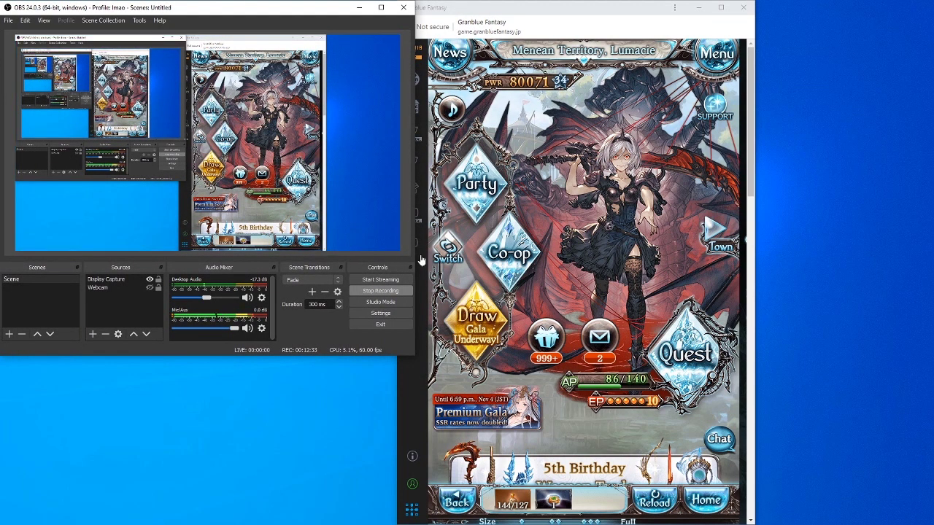
Open and close the game's menu panel, then select Display Capture in the OBS preview
left_click(126, 307)
left_click(711, 58)
left_click(712, 58)
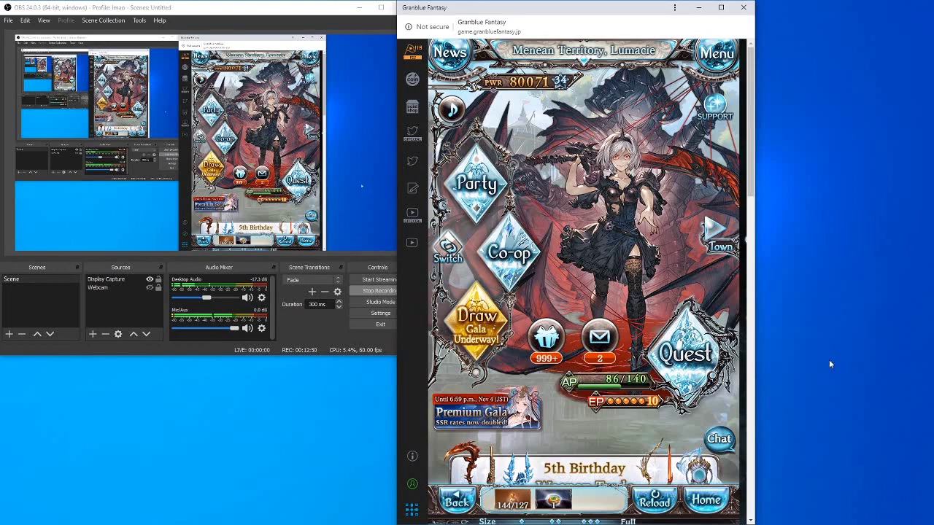
left_click(312, 331)
left_click(370, 185)
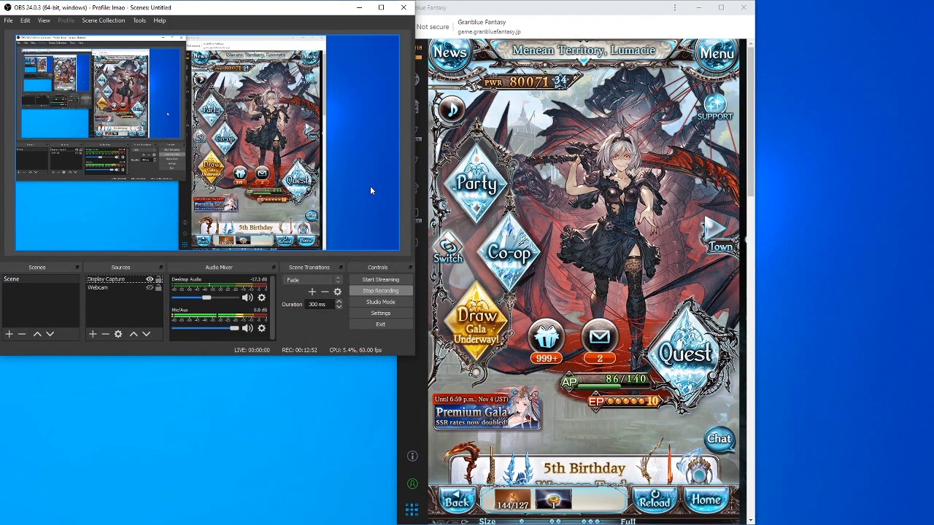